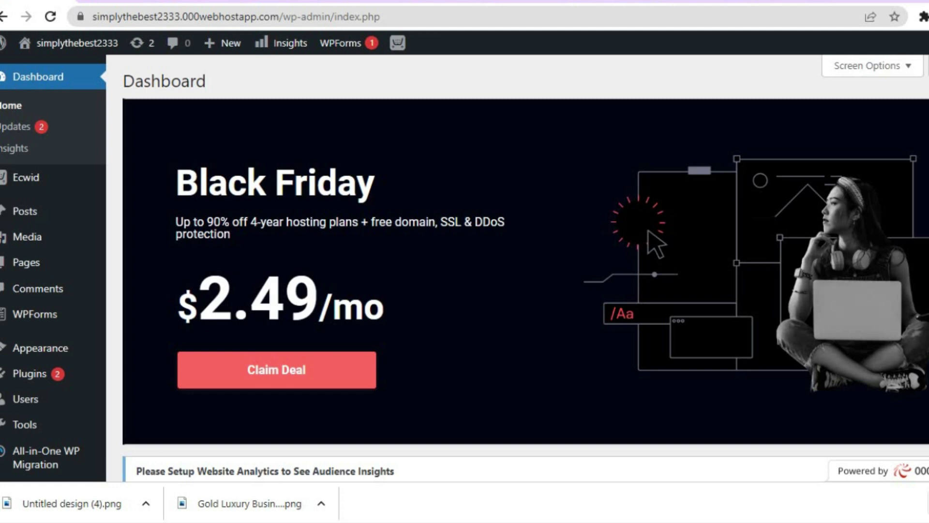
Scroll the WordPress dashboard and bring up the Plugins menu in the admin sidebar
scroll(525, 267, "down", 2)
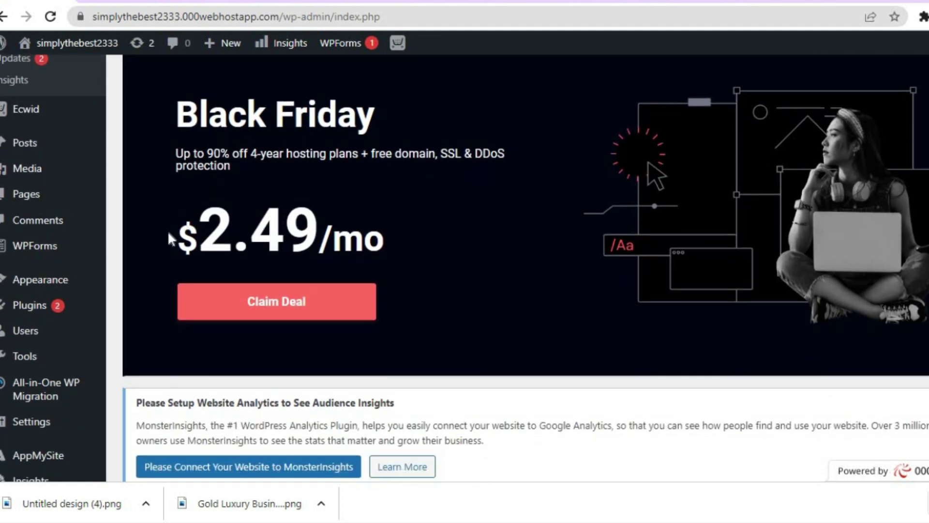
mouse_move(63, 308)
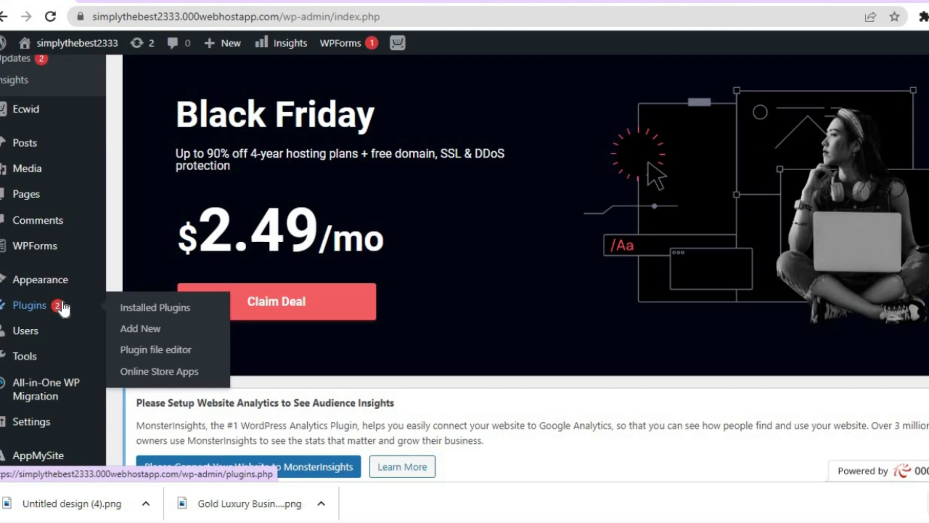
Go to the Add Plugins page and search the directory for 'appmysite'
left_click(136, 338)
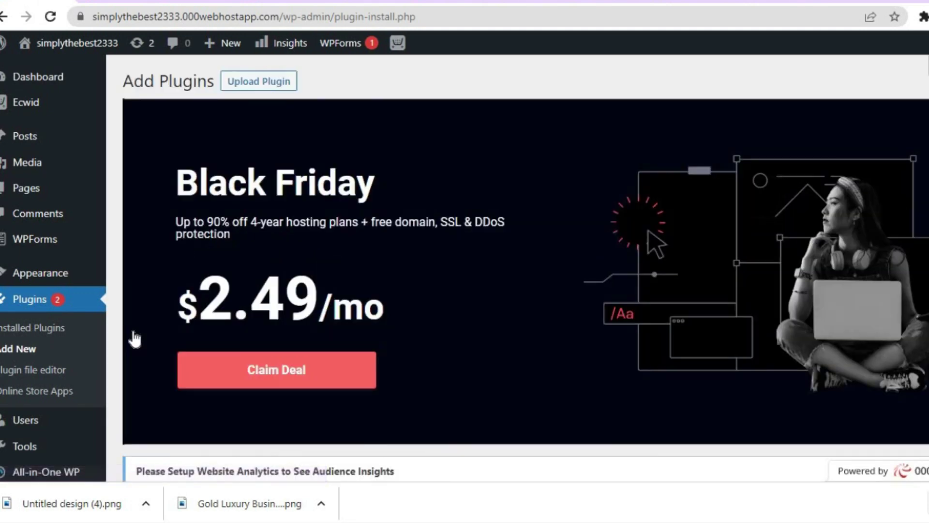
scroll(893, 201, "down", 10)
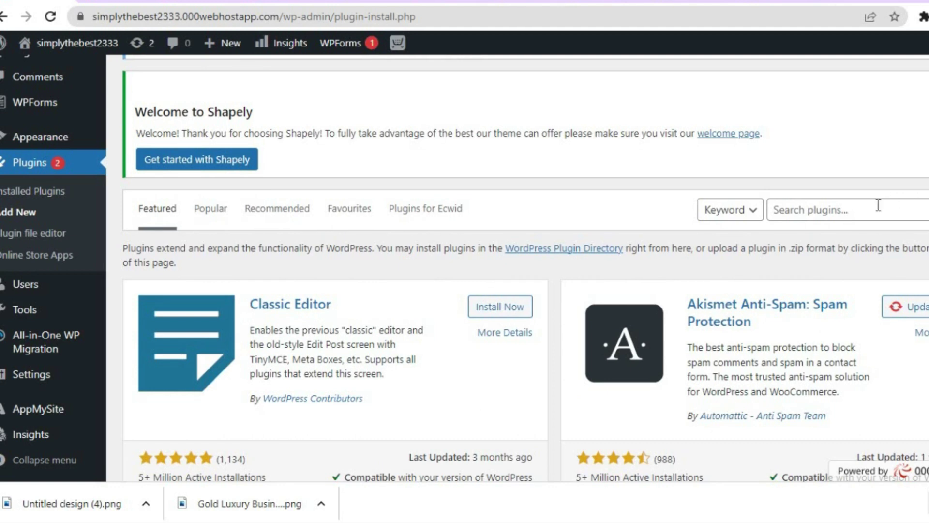
left_click(877, 204)
type("app")
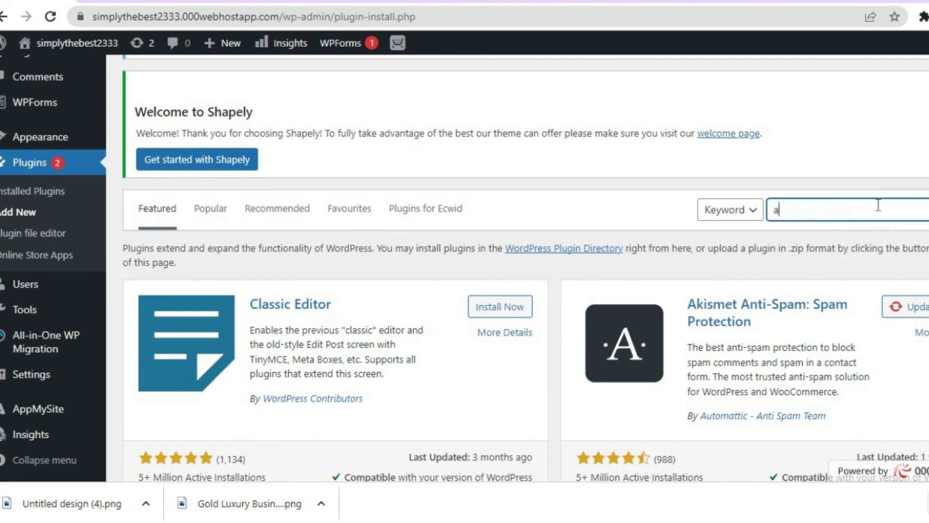
type("mysite")
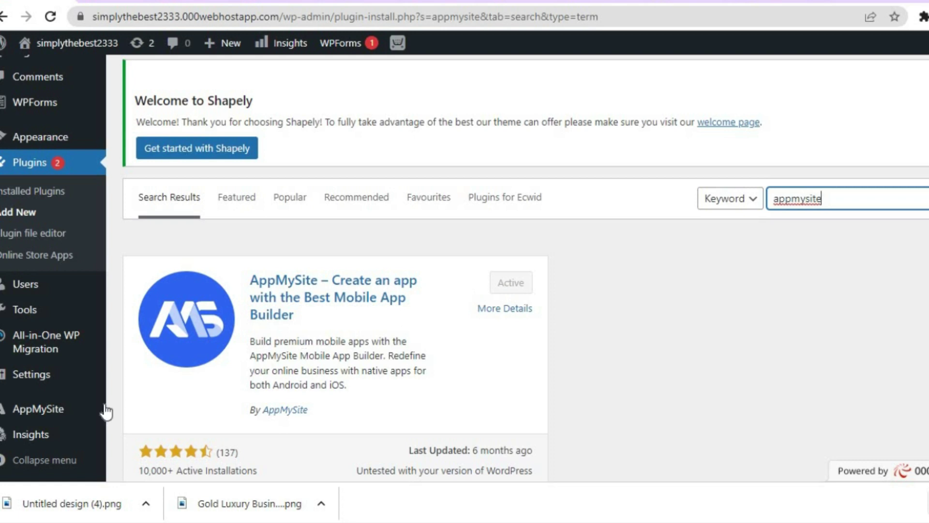
Review the AppMySite plugin's welcome page, then switch to the appmysite.com/webtoapp tab
left_click(53, 409)
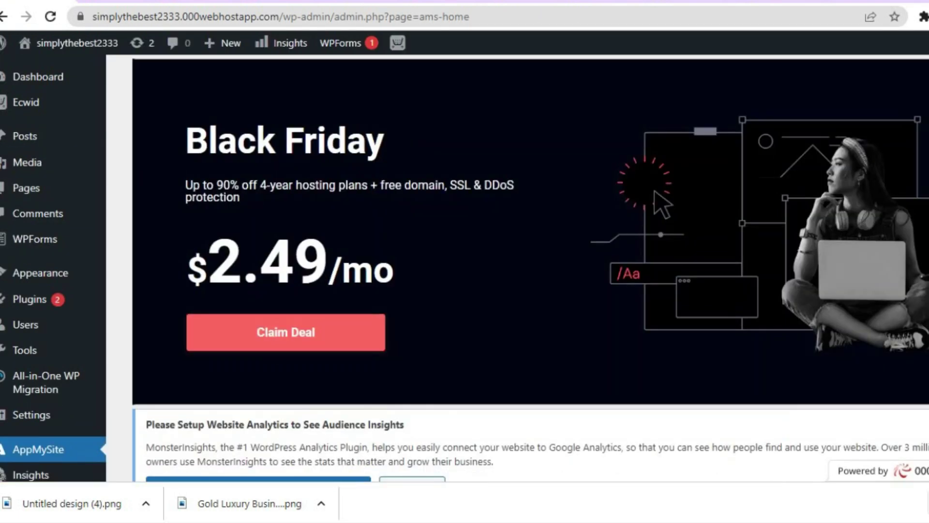
scroll(525, 268, "down", 5)
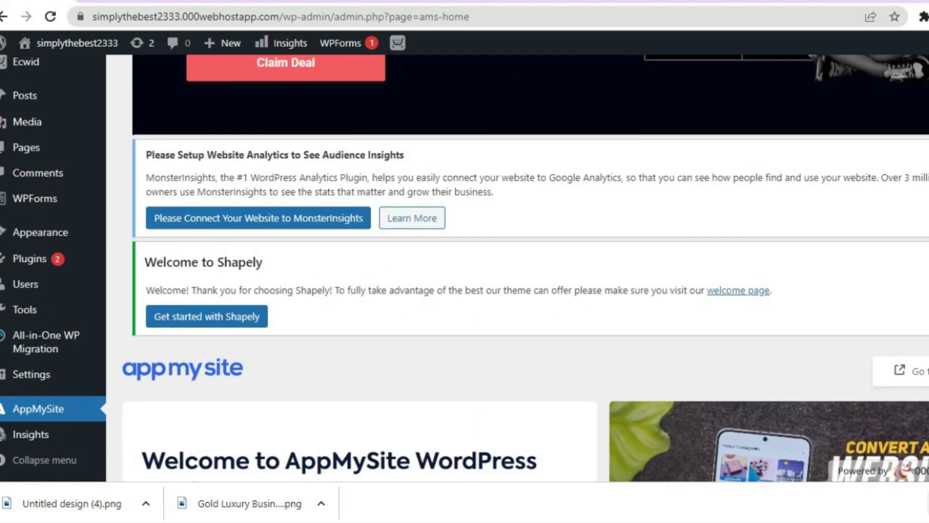
scroll(526, 268, "down", 2)
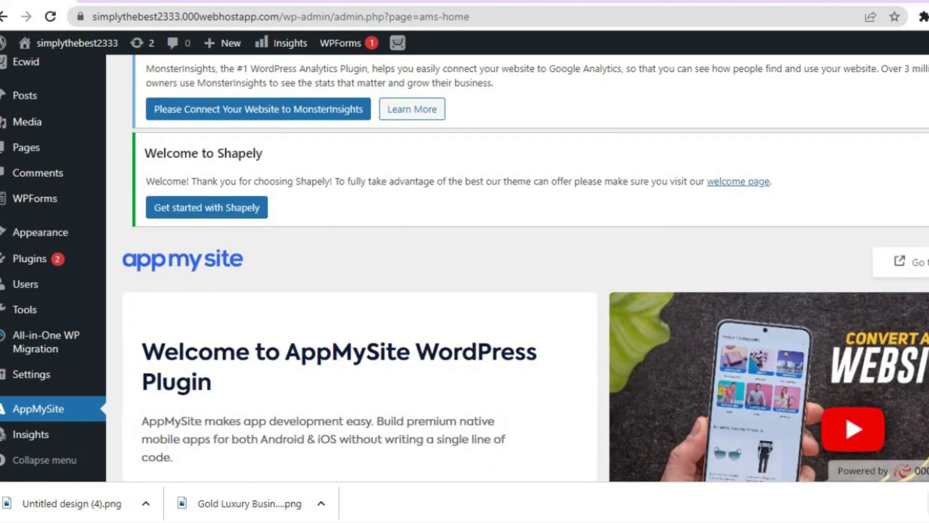
scroll(526, 267, "down", 5)
scroll(443, 299, "up", 2)
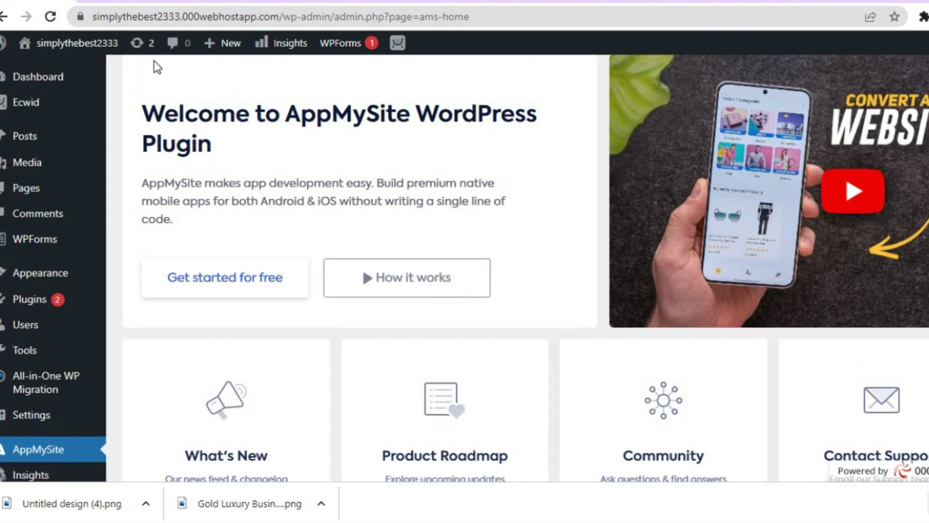
left_click(105, 3)
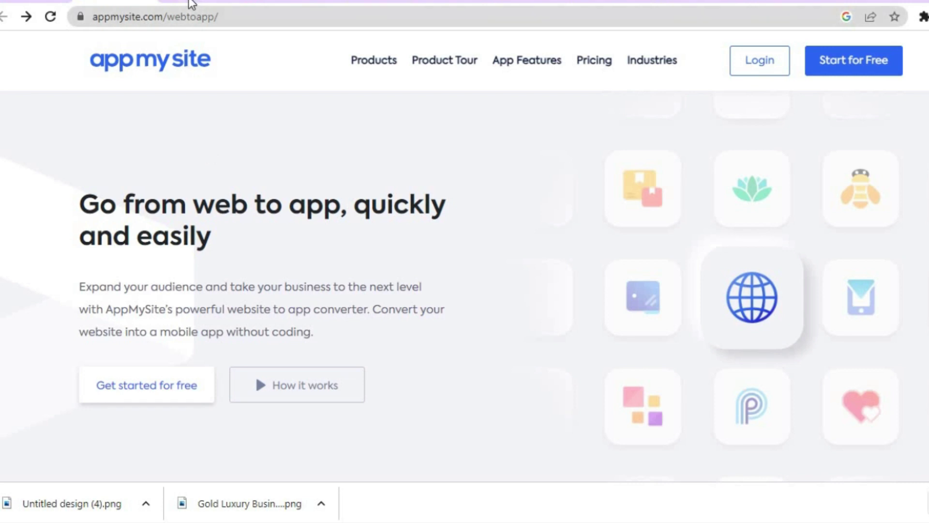
Review AppMySite's WordPress plans (Free, US$19, US$29, US$49), then go to the bubble.io tab
left_click(190, 2)
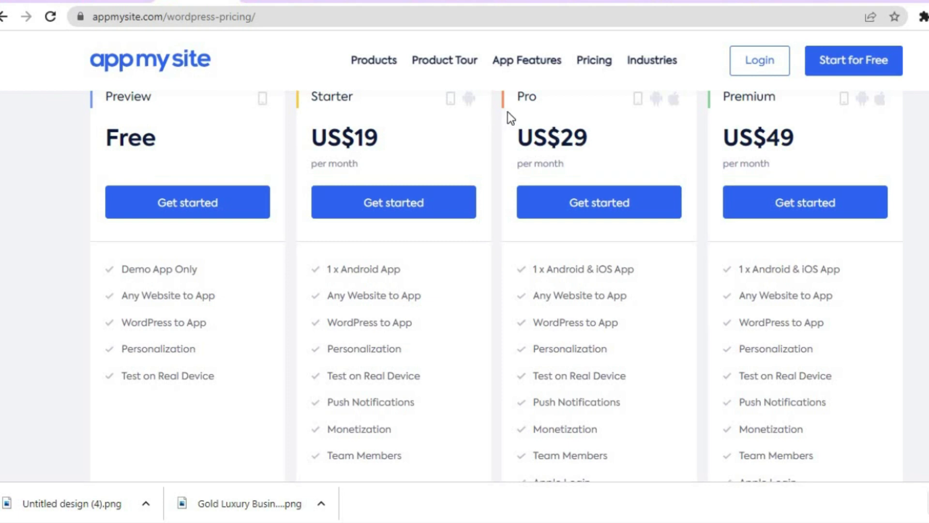
left_click(516, 1)
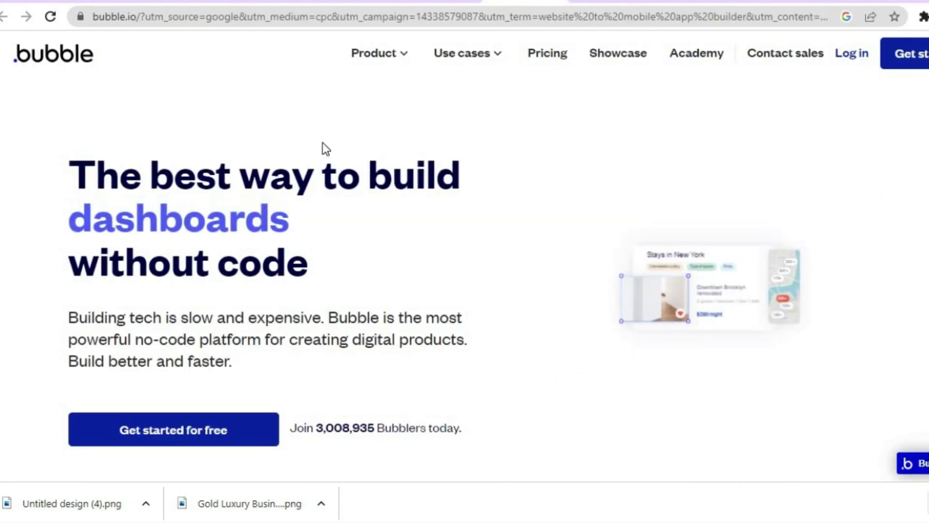
Compare Bubble's plans from $0 to $349 monthly, then return to AppMySite's webtoapp tab
left_click(586, 5)
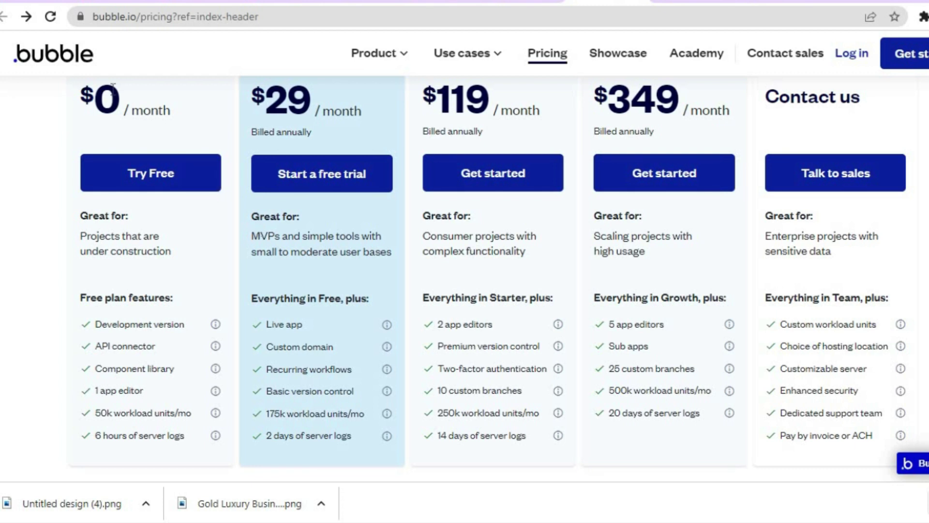
key("ctrl+Tab")
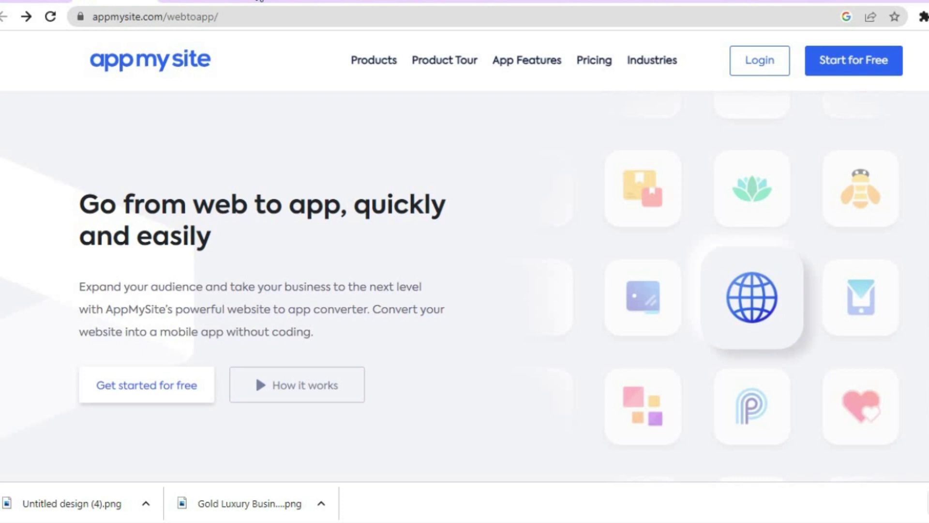
Create a WordPress app named 'test' for simplythebest2333.000webhostapp.com from My apps
left_click(259, 1)
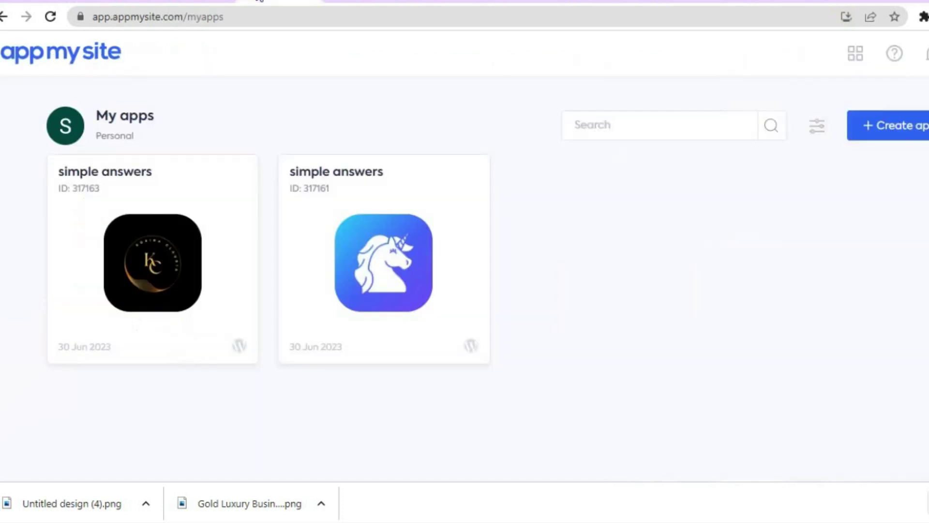
left_click(897, 137)
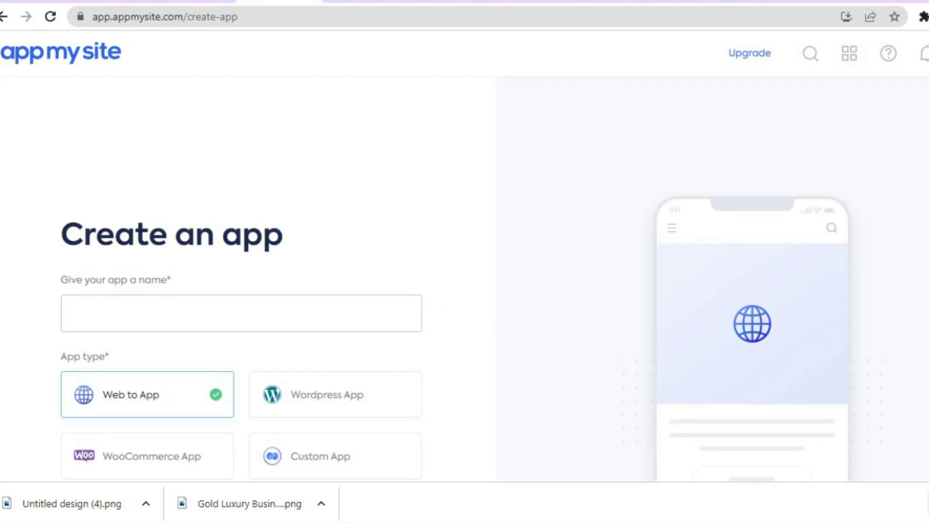
scroll(445, 331, "down", 3)
left_click(305, 150)
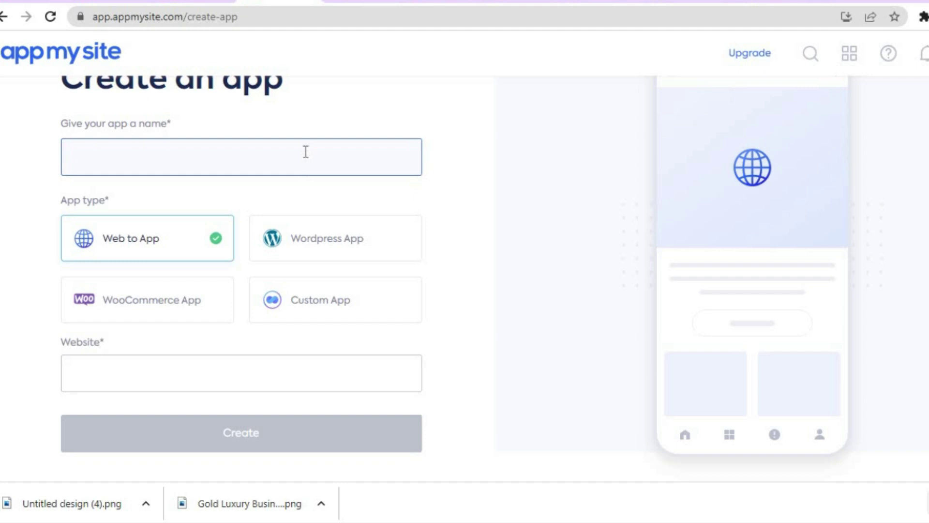
type("test")
left_click(304, 256)
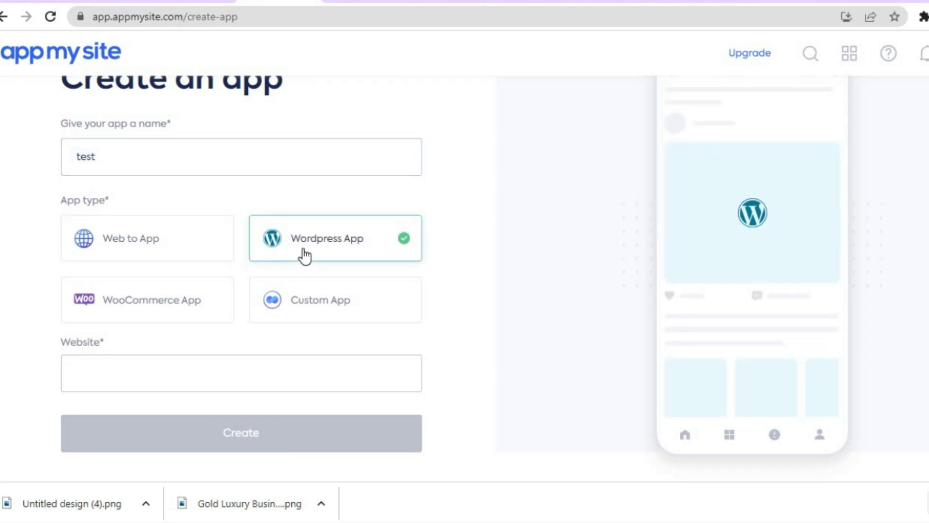
left_click(204, 376)
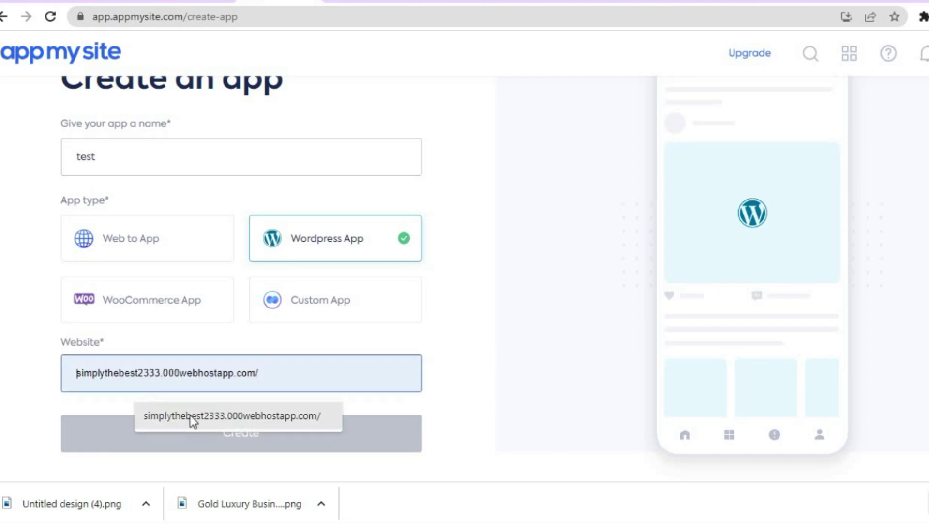
left_click(190, 415)
left_click(212, 433)
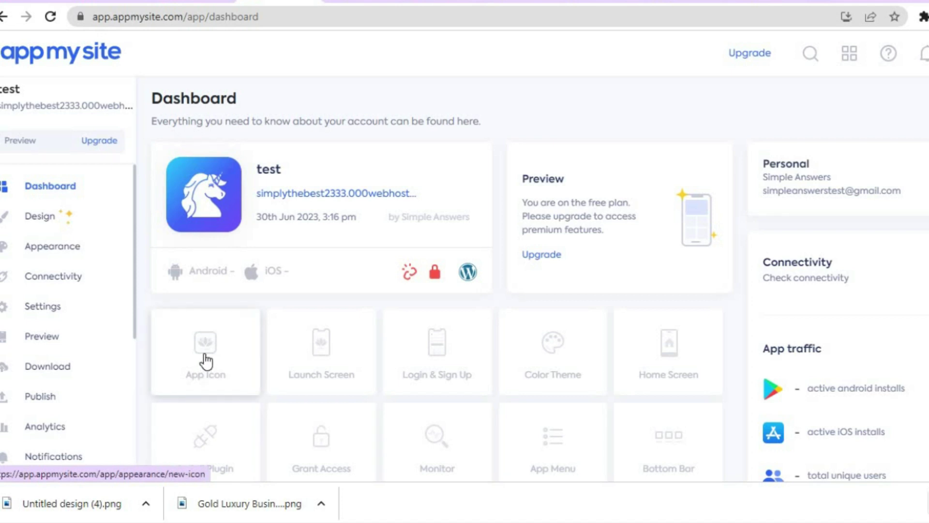
Open the new app's App Icon design page and scroll through it
left_click(206, 360)
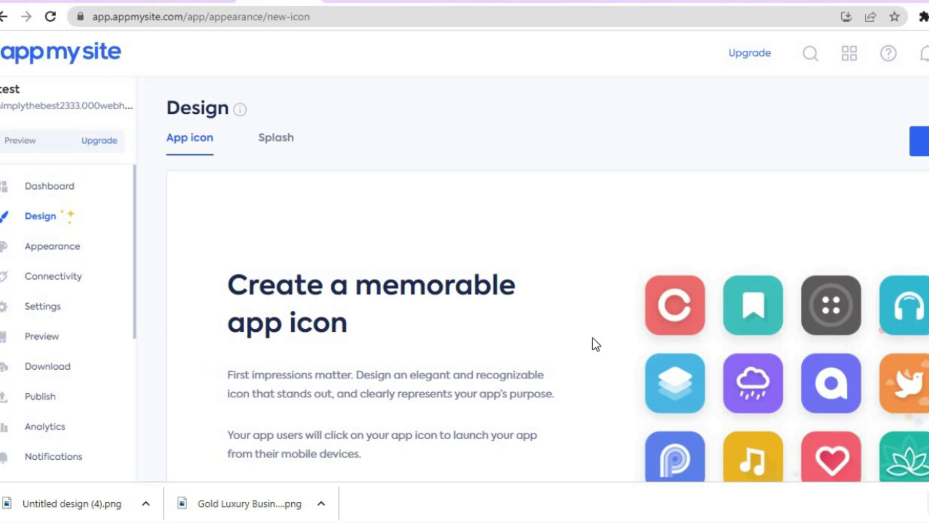
scroll(547, 278, "down", 3)
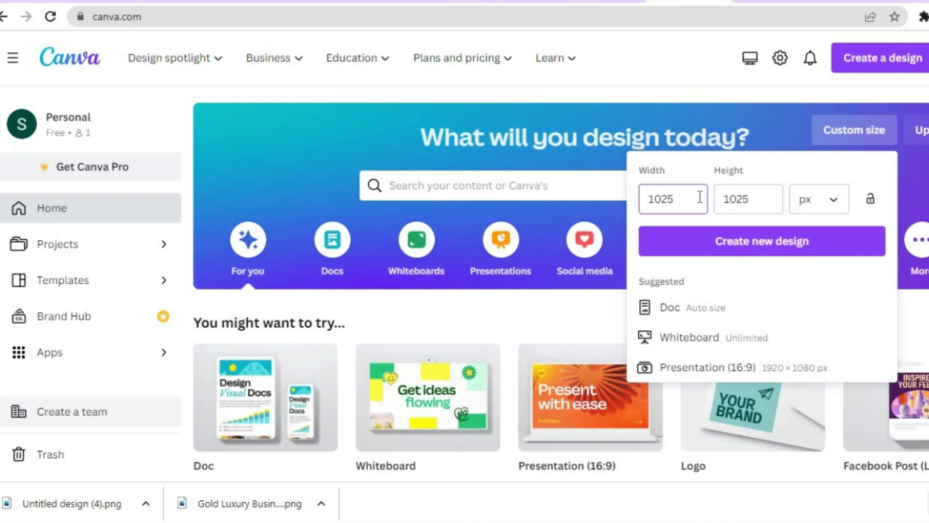
Create a 1025 × 1025 px Canva design with the Gold Luxury Initial Circle Logo template
left_click(740, 242)
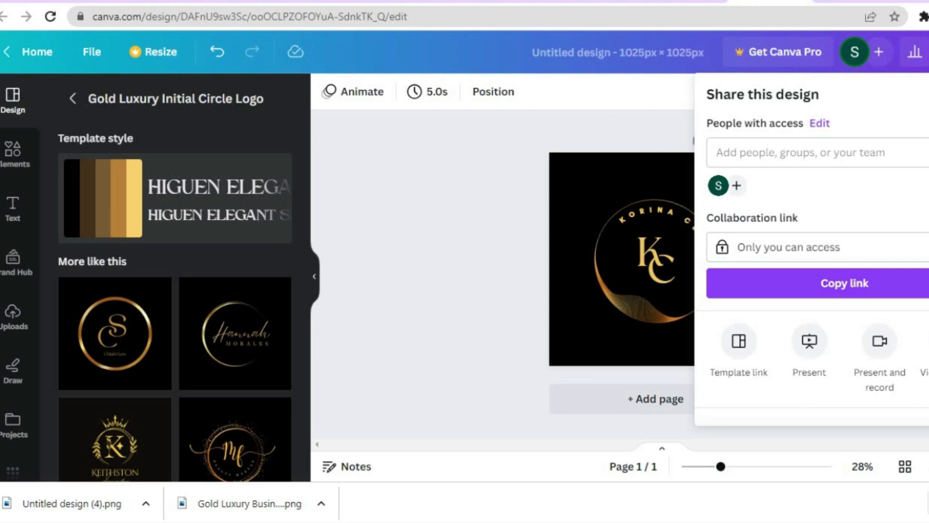
scroll(806, 295, "down", 3)
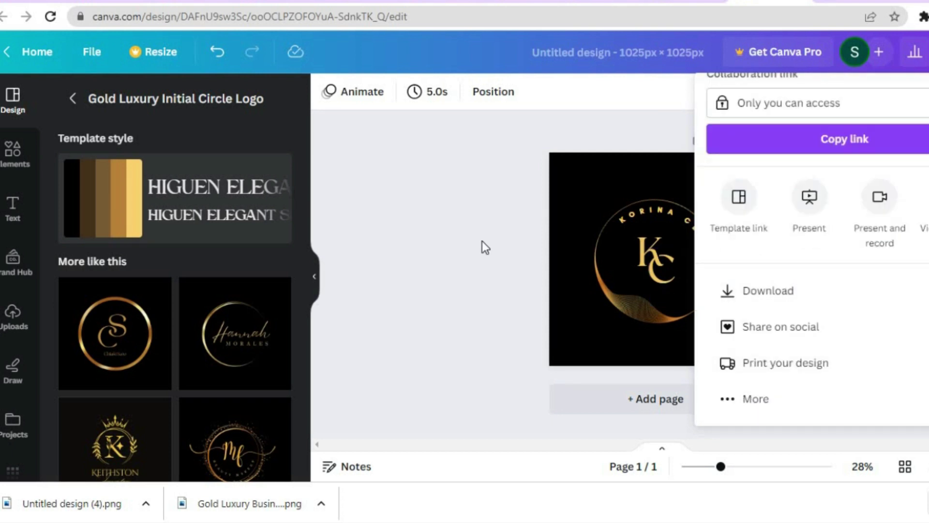
left_click(356, 180)
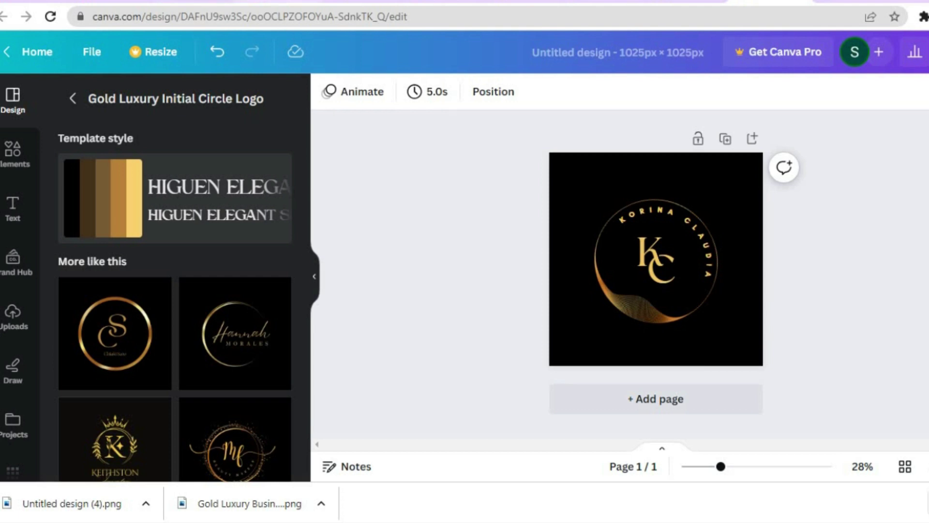
key("ctrl+Tab")
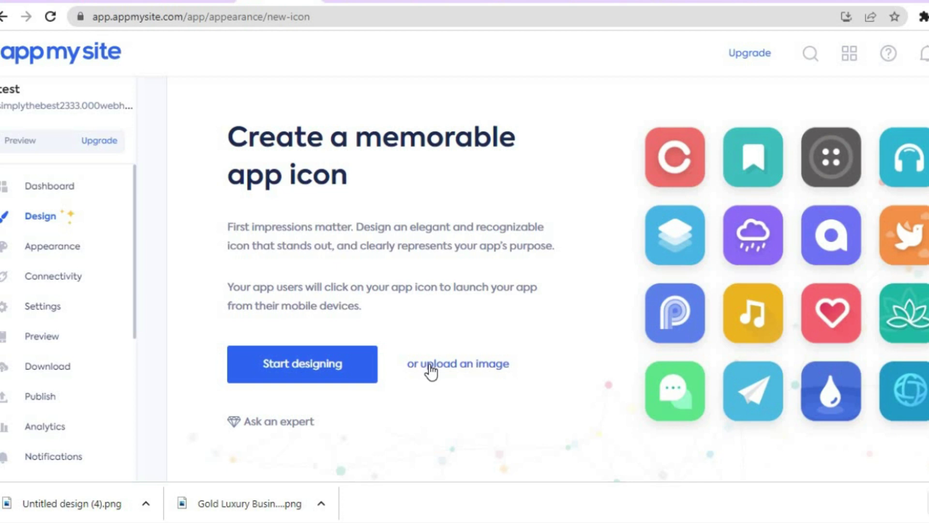
Upload 'Untitled design (4).png' as the app icon and confirm the crop
left_click(431, 367)
left_click_drag(118, 511, 527, 262)
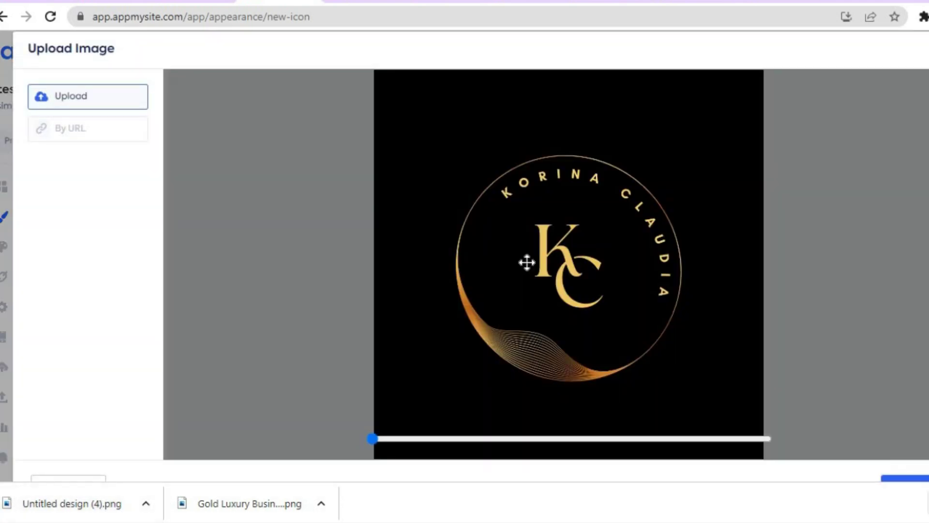
left_click(900, 479)
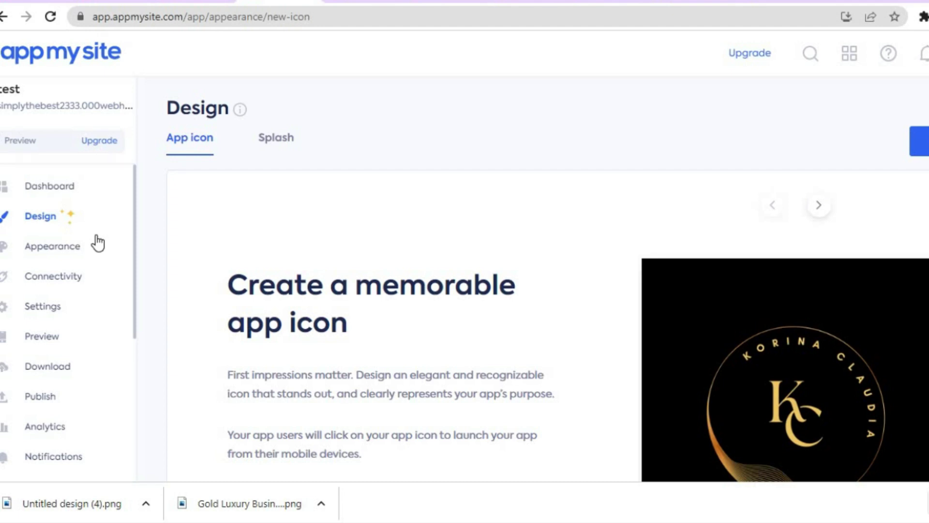
Open Appearance > Home Screen and browse sections like Main Banner and Blog Categories
left_click(70, 251)
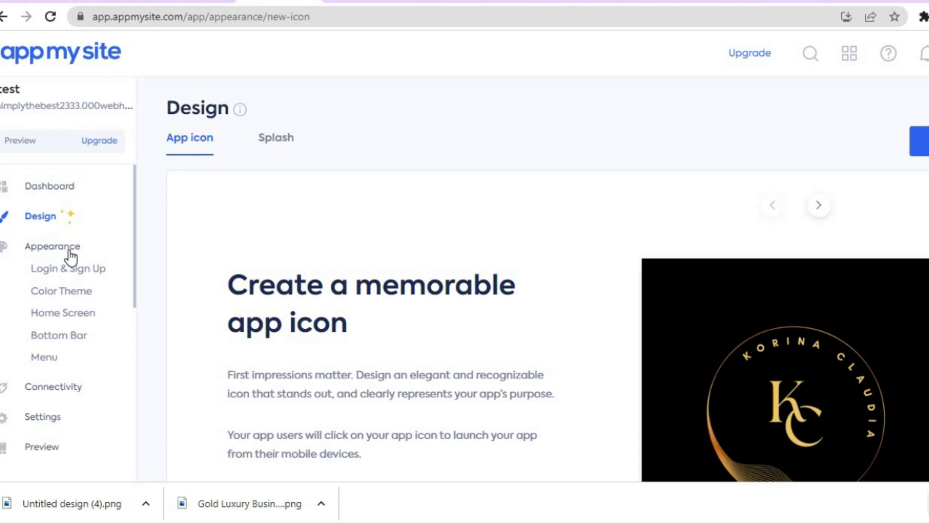
left_click(78, 320)
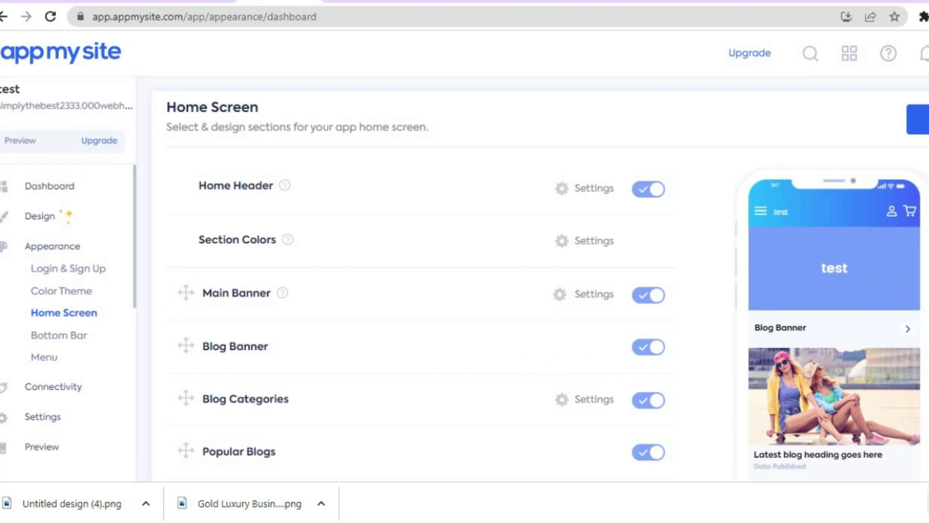
scroll(465, 276, "down", 2)
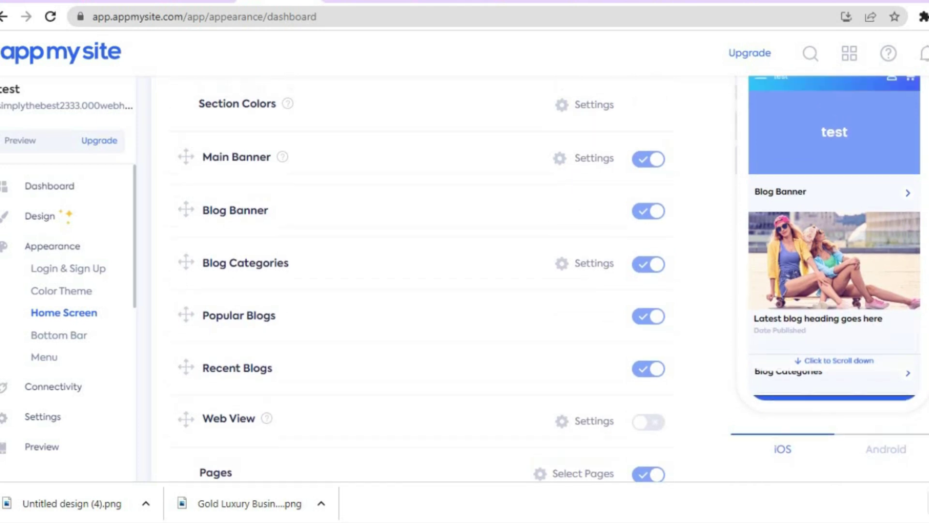
scroll(839, 309, "up", 1)
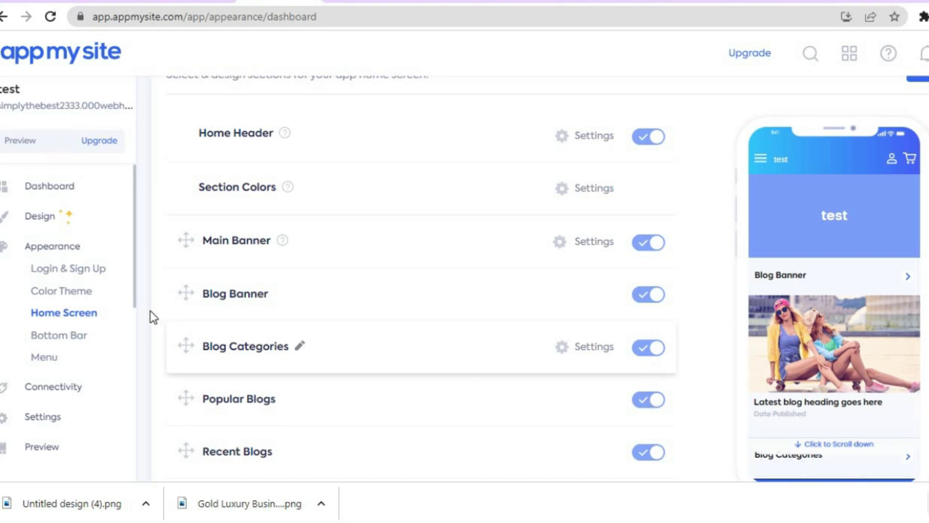
Review the Login & Sign Up and Menu settings, then Bottom Bar, then expand Connectivity
left_click(87, 269)
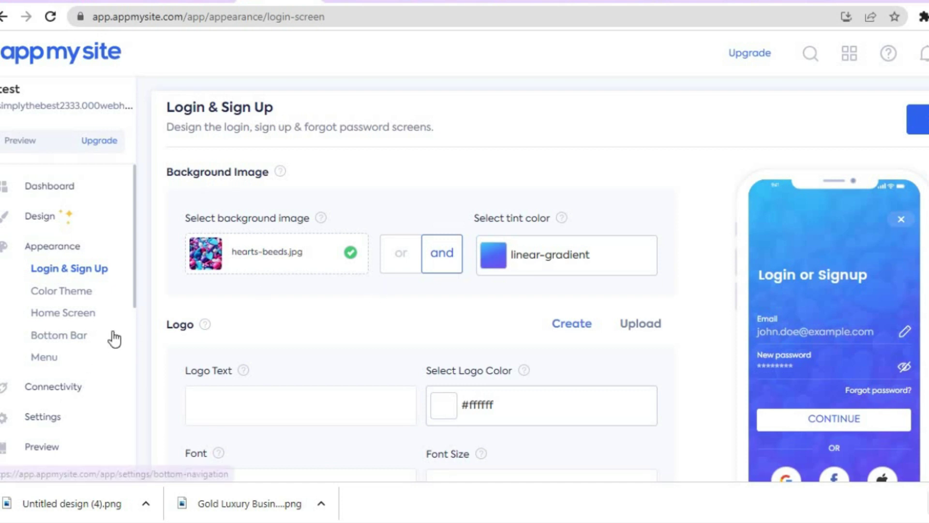
left_click(54, 358)
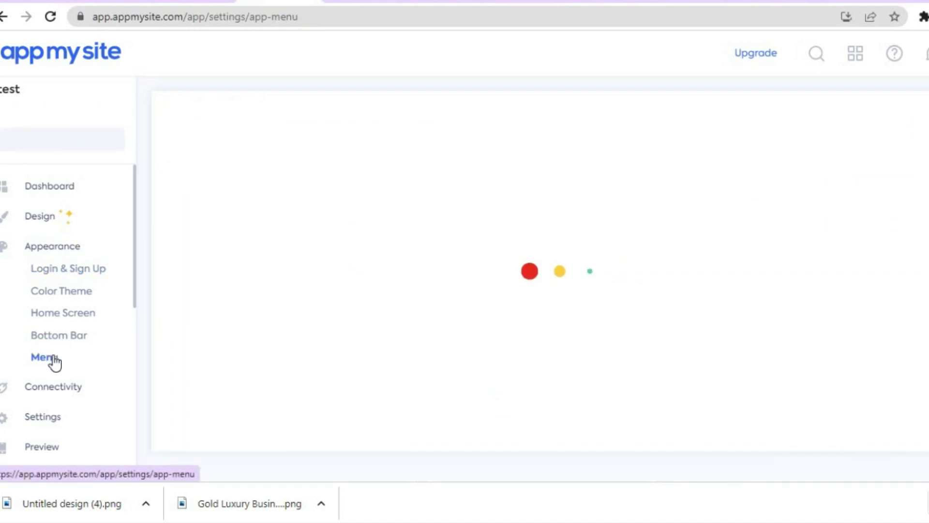
left_click(75, 337)
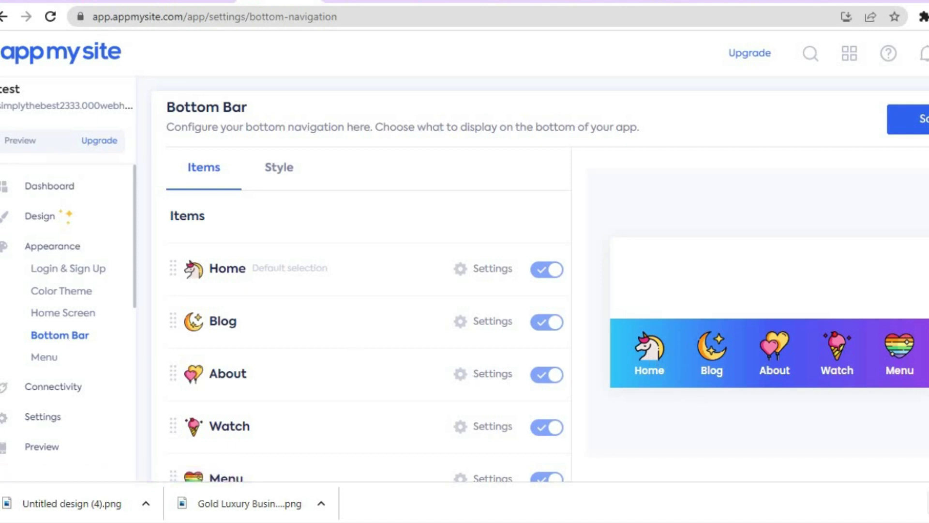
scroll(542, 290, "down", 1)
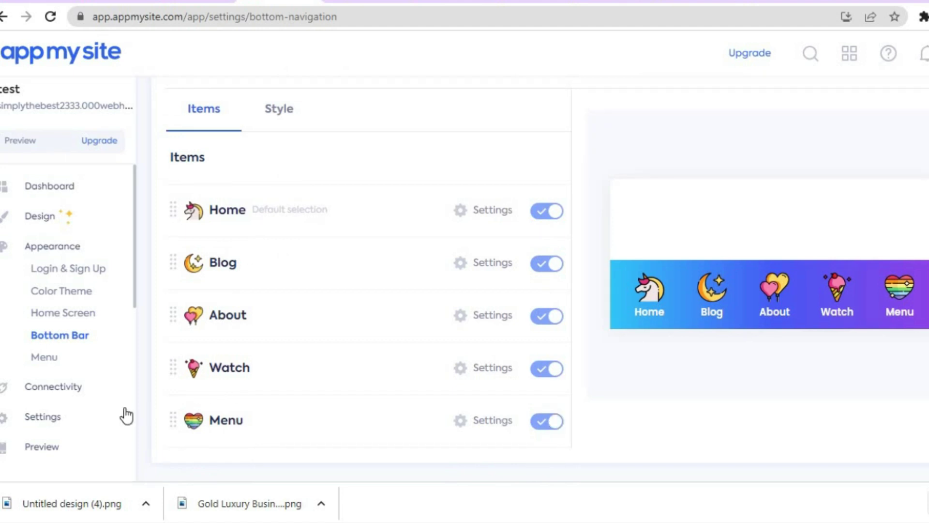
left_click(72, 394)
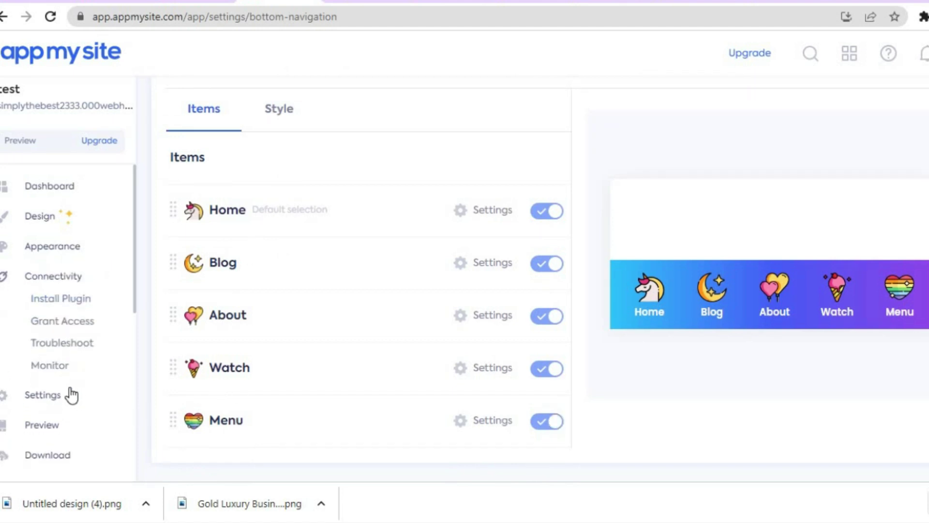
Check the Grant Access form, then bring up the iPhone 11 Pro Max and Pixel 4 preview
left_click(77, 322)
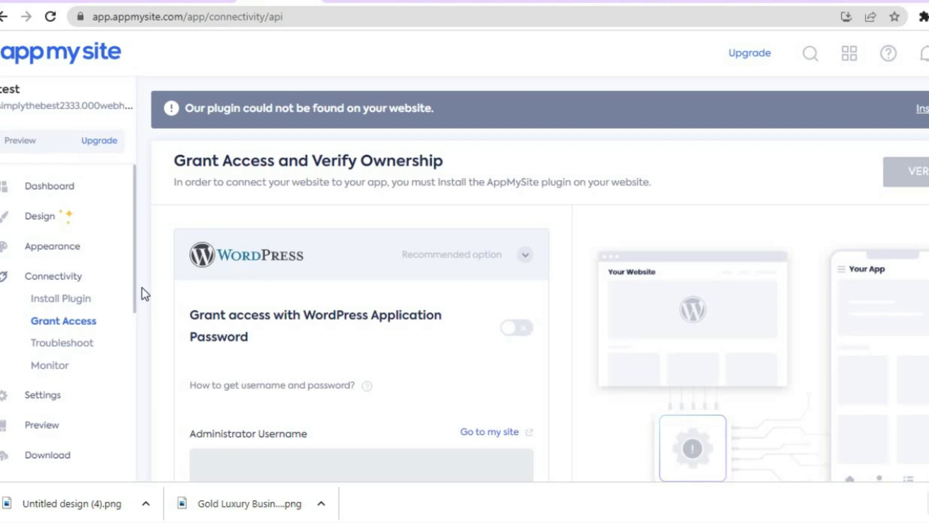
scroll(135, 314, "down", 2)
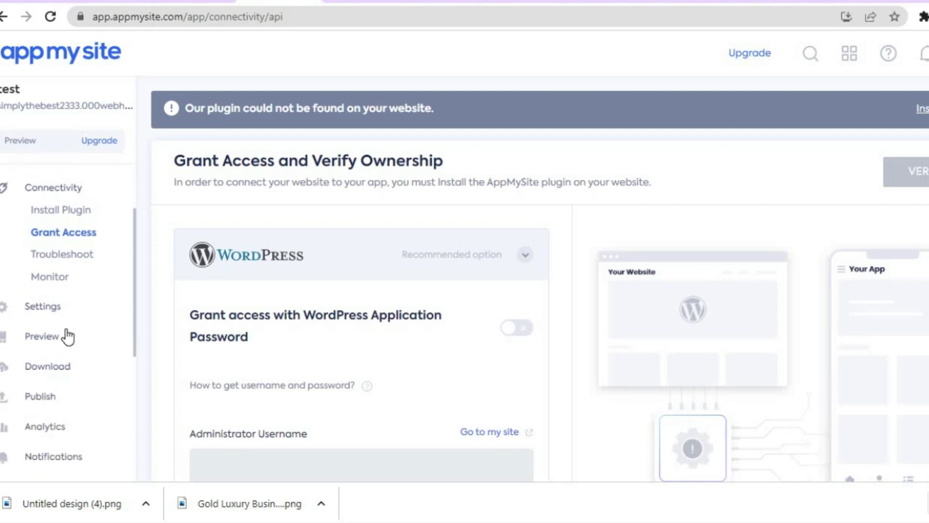
left_click(68, 335)
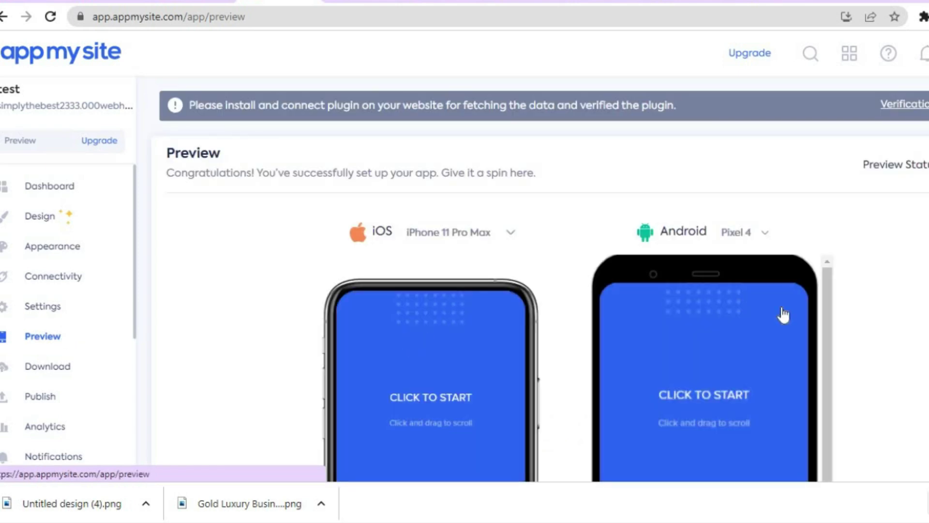
Start the 'test' app on the iPhone mockup and allow notifications to reach Recent Blogs
scroll(789, 287, "down", 3)
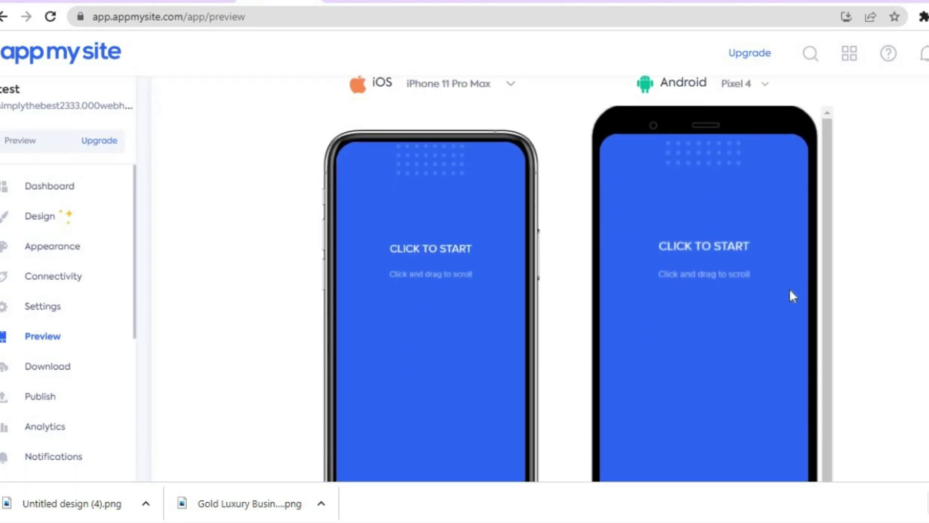
left_click(450, 277)
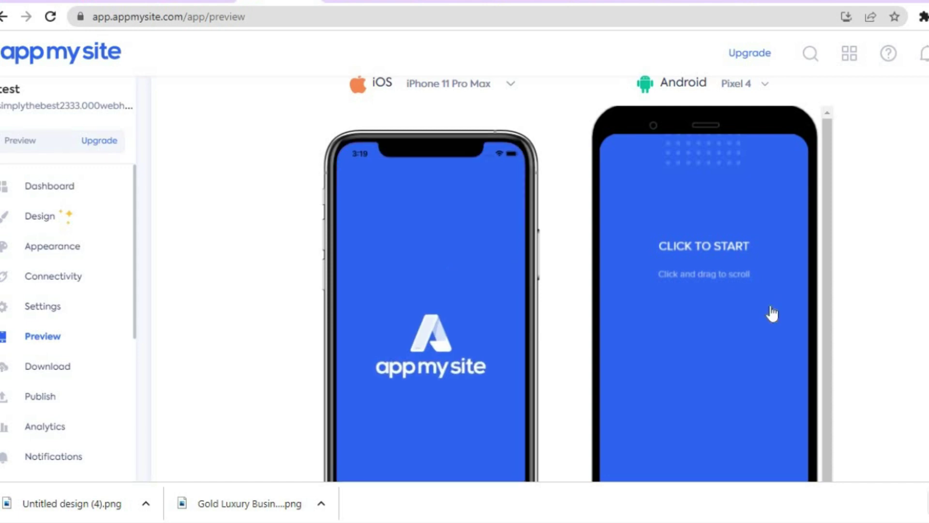
scroll(577, 278, "down", 1)
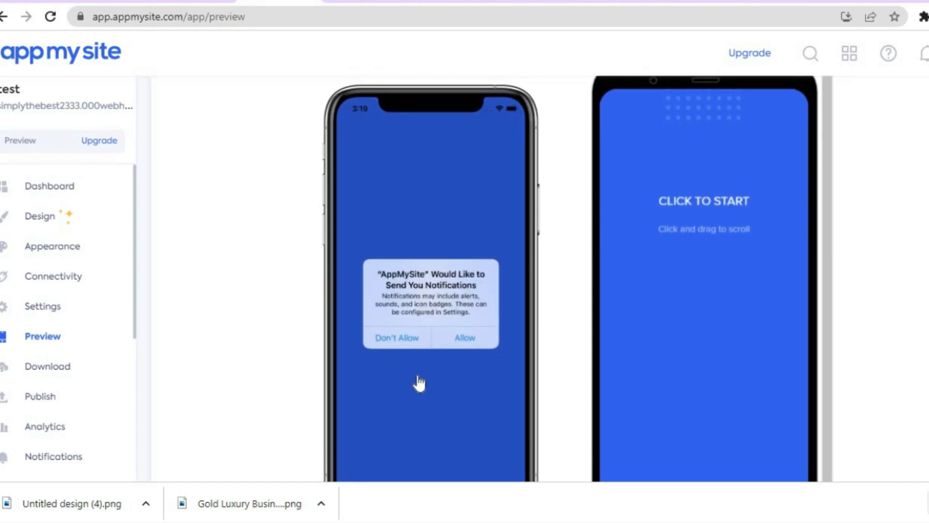
left_click(466, 338)
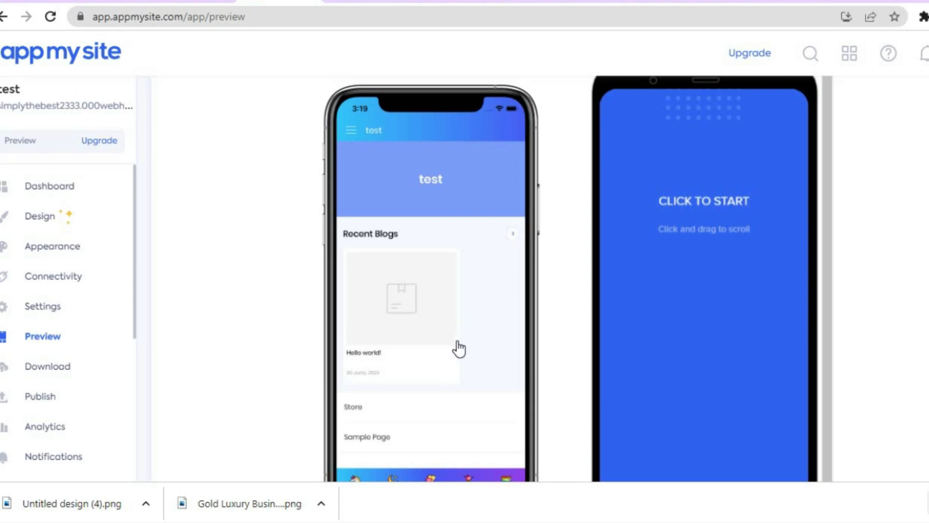
scroll(575, 278, "down", 1)
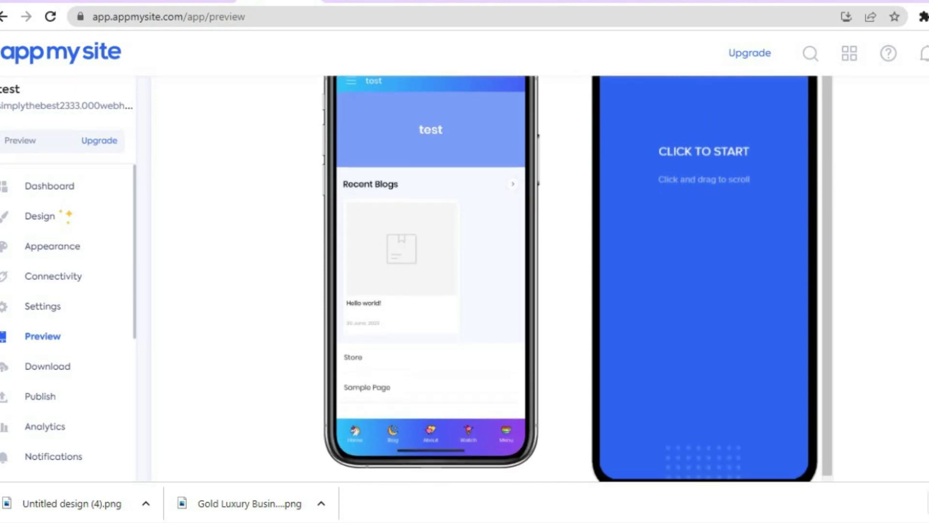
scroll(651, 273, "up", 2)
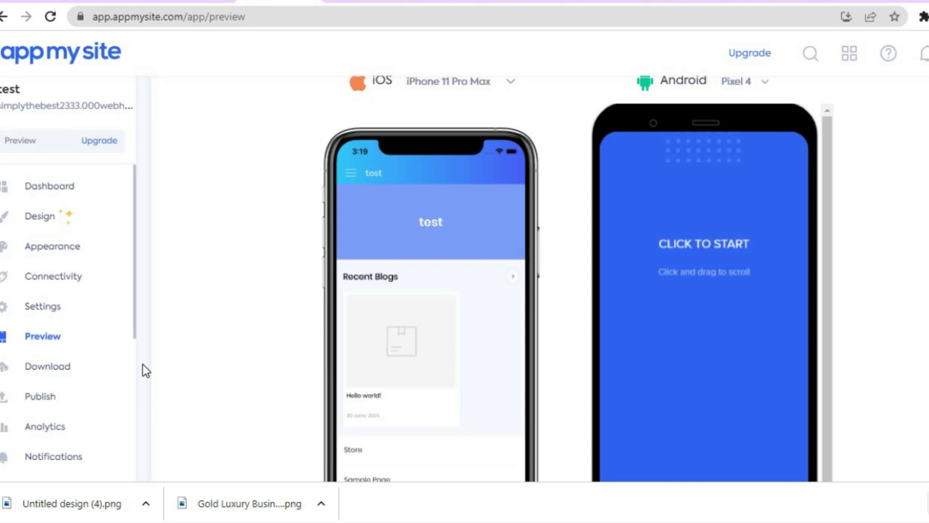
Look through the iOS Publish and Analytics pages, then reach the Android and iOS Download page
left_click(53, 398)
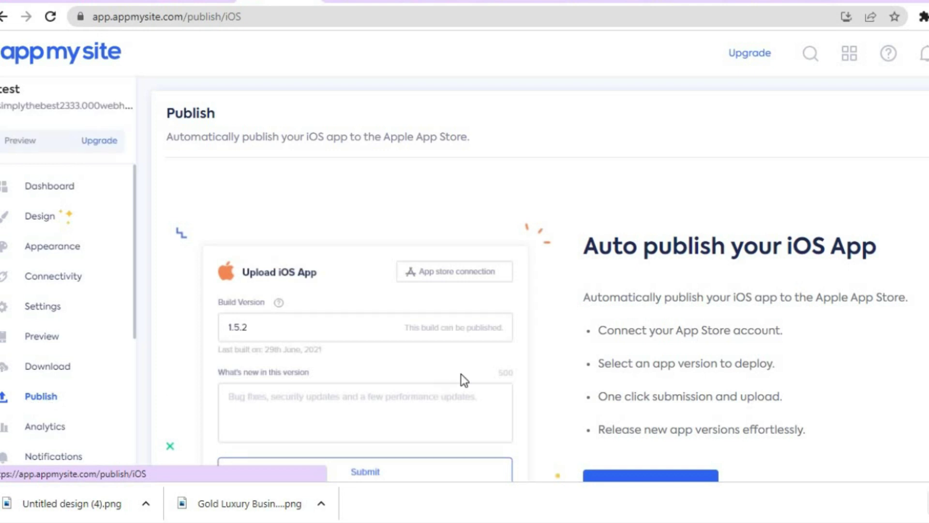
scroll(539, 279, "down", 3)
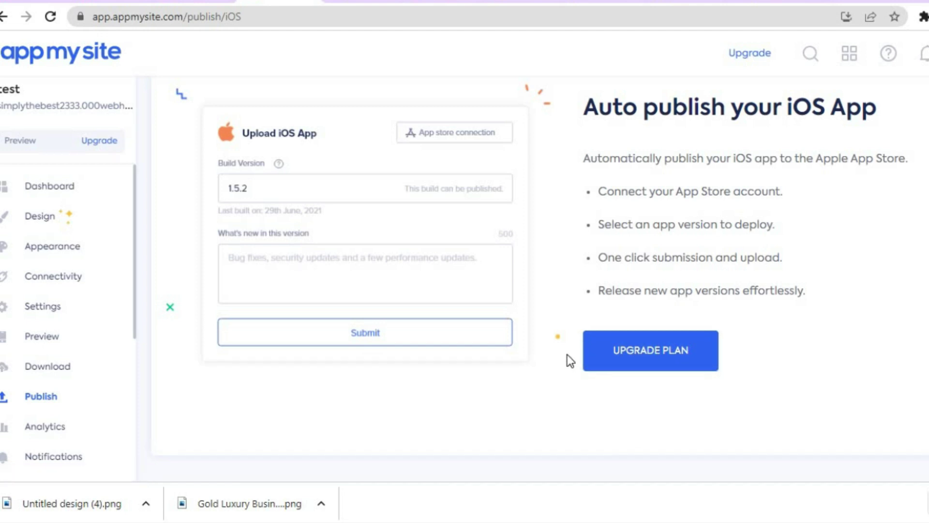
left_click(52, 432)
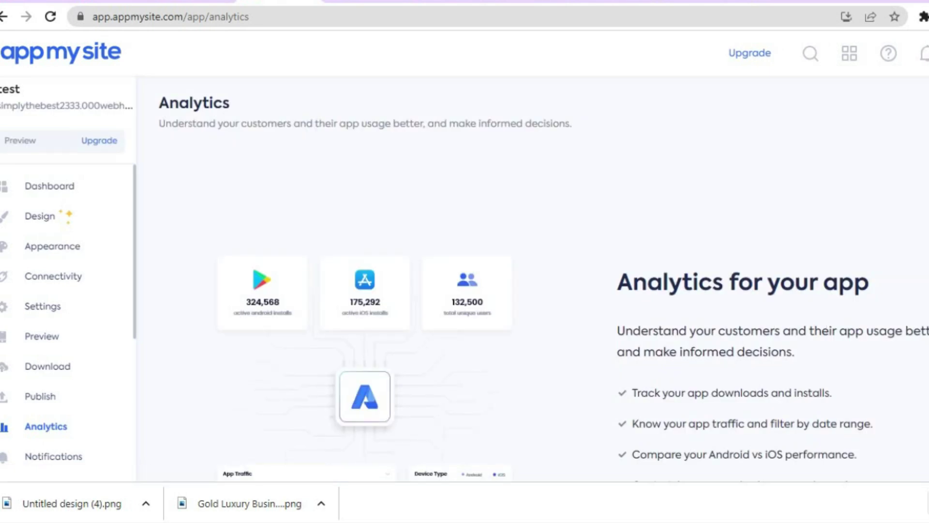
scroll(532, 278, "down", 2)
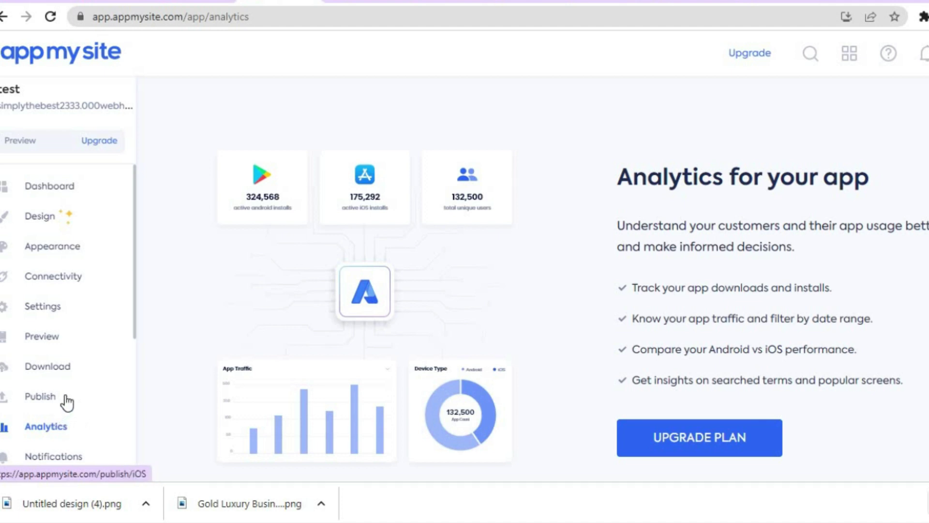
left_click(72, 368)
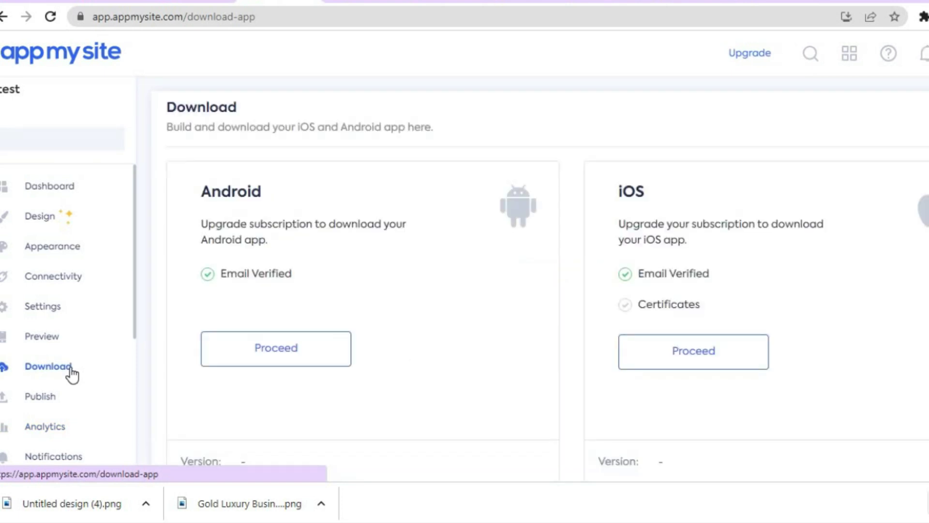
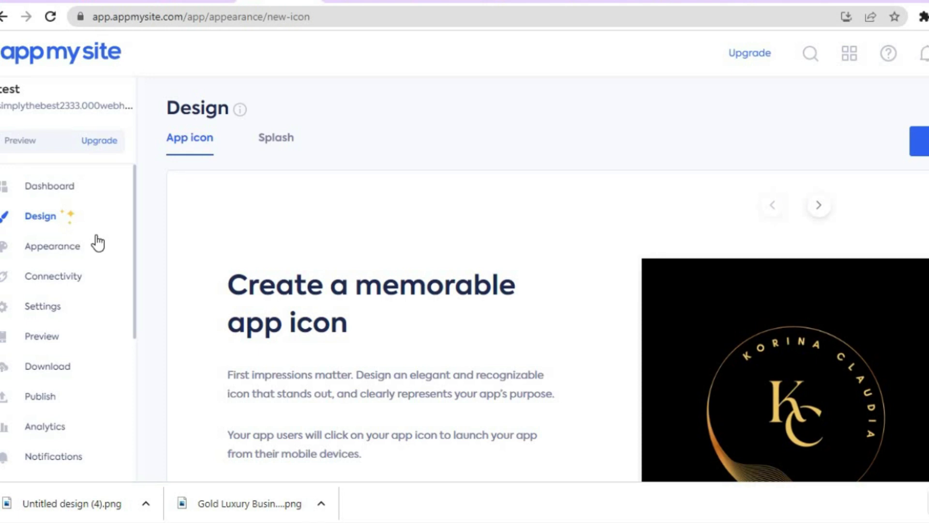
Open the Home Screen design page and look over its Main Banner, Blog Banner and Popular Blogs sections
left_click(70, 251)
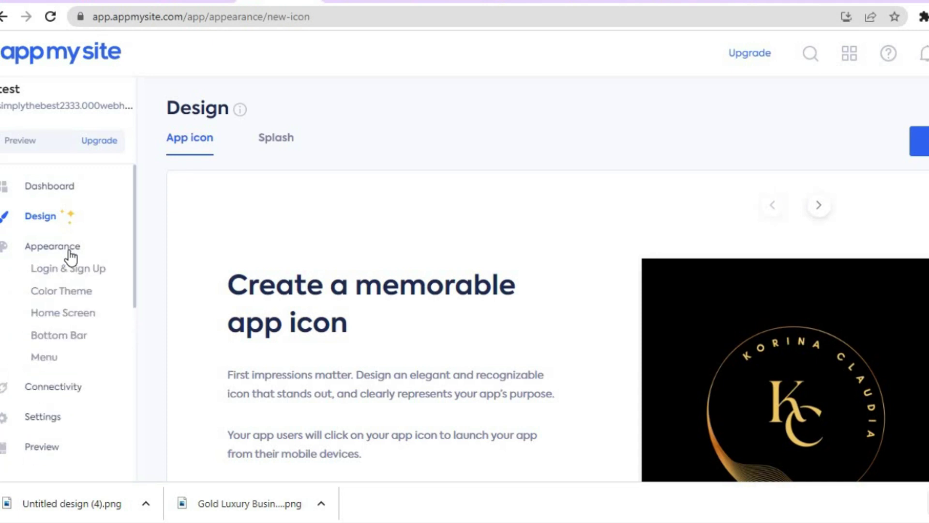
left_click(77, 319)
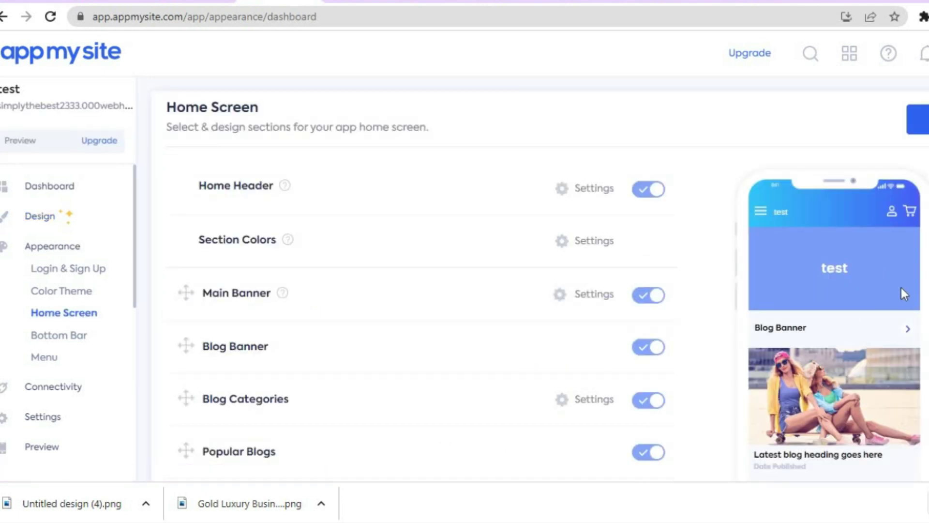
scroll(542, 276, "down", 3)
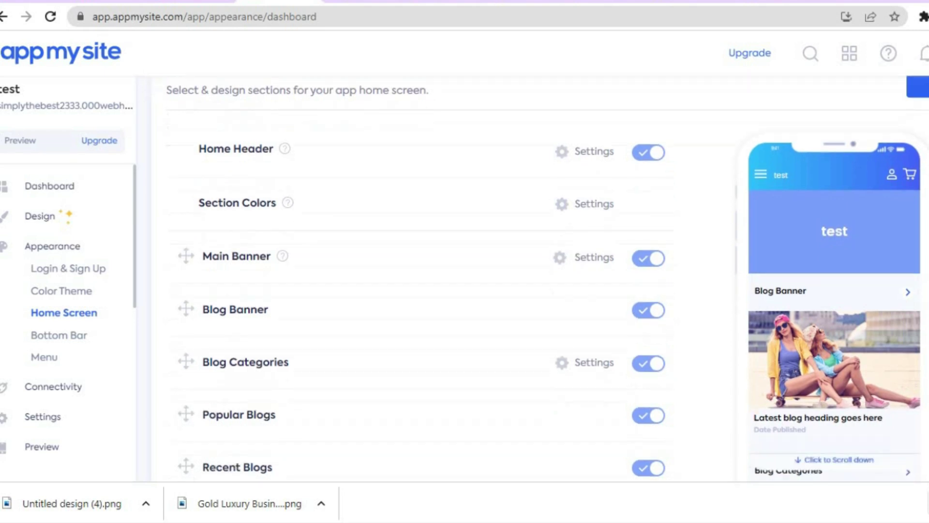
scroll(799, 247, "up", 2)
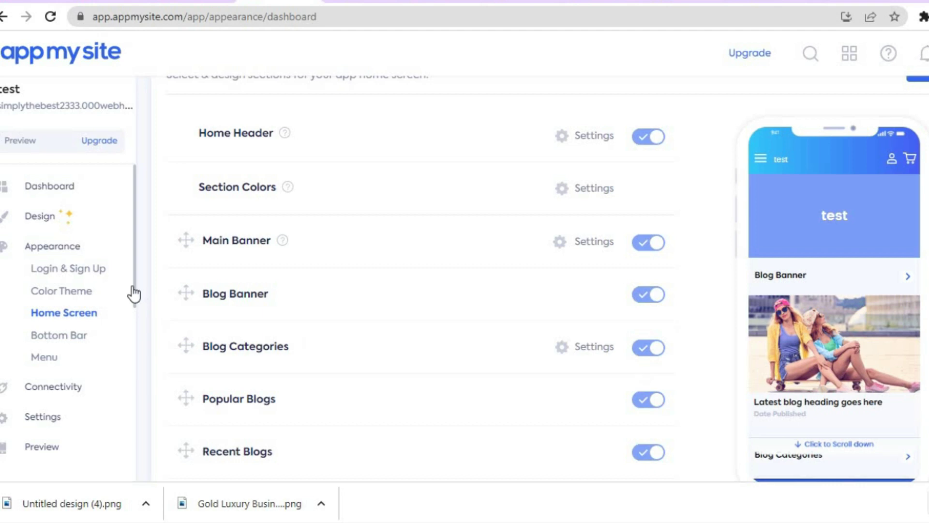
Review the Login & Sign Up screen design, then go to the app Menu page
left_click(87, 274)
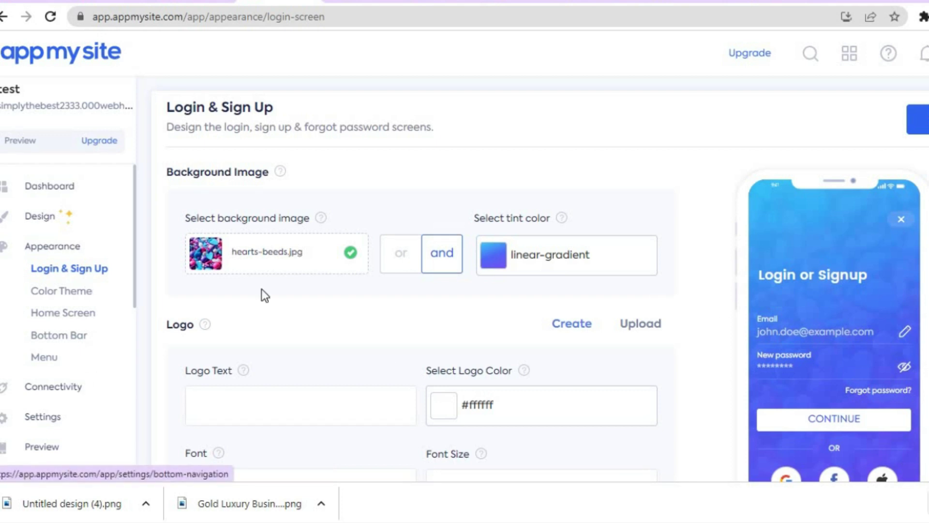
left_click(55, 361)
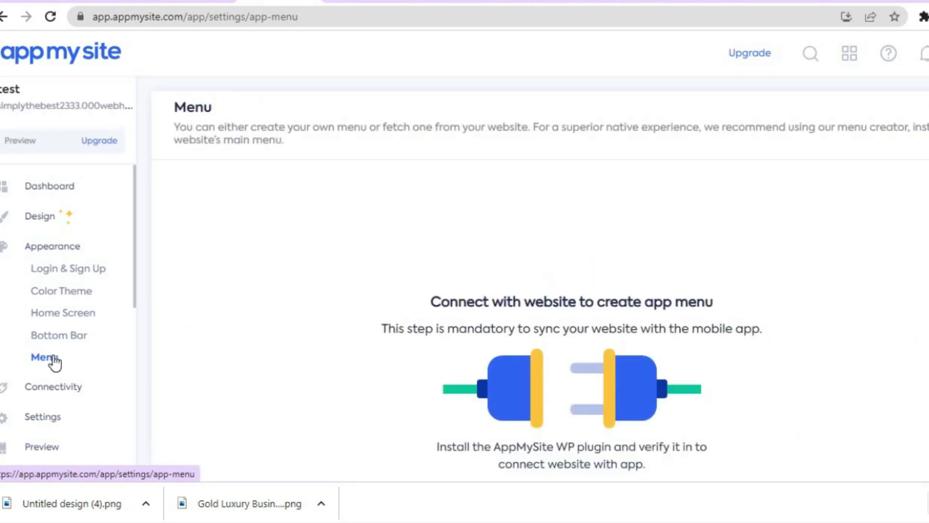
Check the Bottom Bar items Home, Blog, About, Watch and Menu, then open Connectivity's Grant Access page
left_click(76, 336)
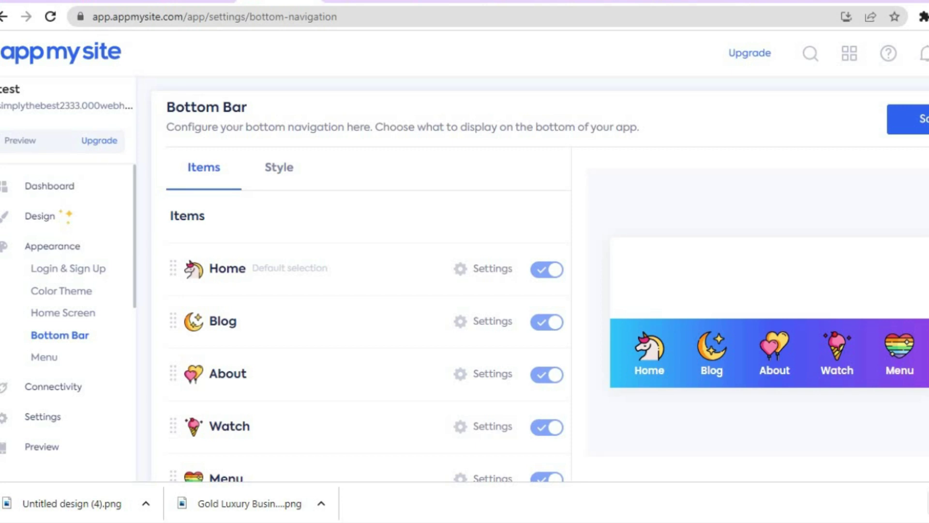
scroll(540, 283, "down", 1)
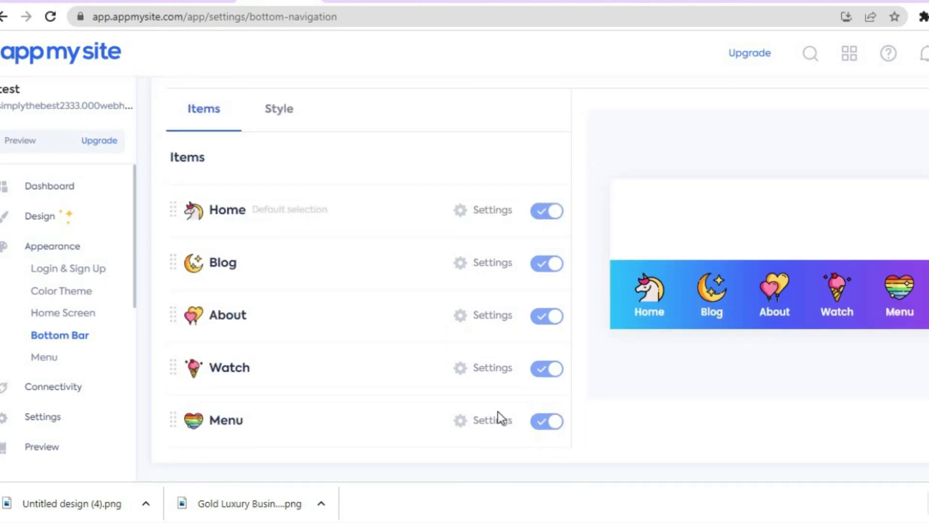
left_click(71, 393)
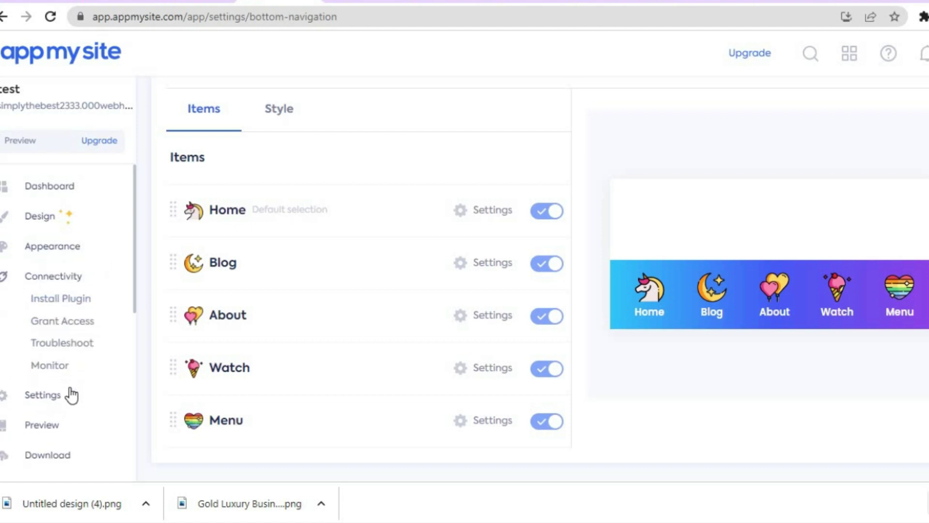
left_click(78, 323)
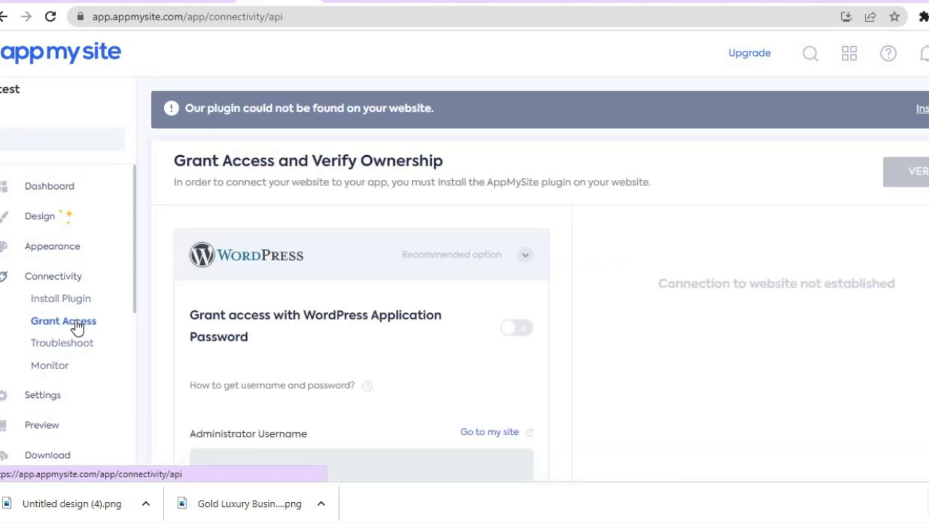